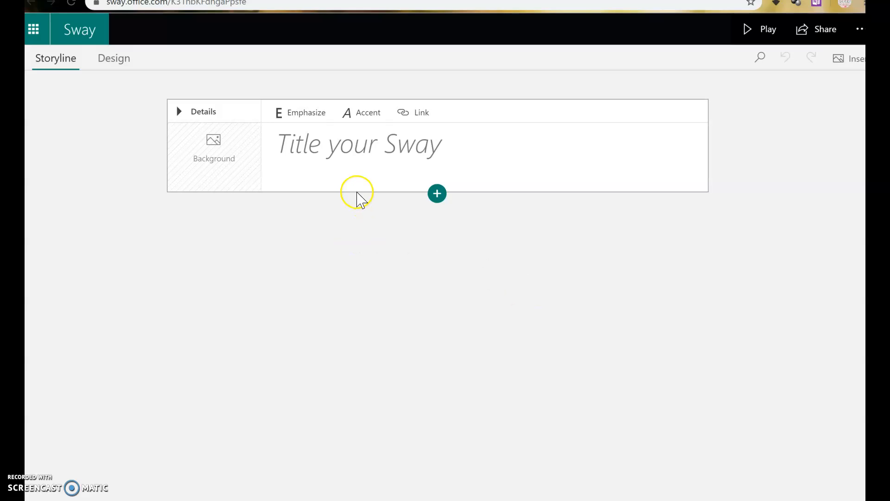
Enter "Wednesday Wars" as the title of the Sway
{"action": "left_click", "coordinate": [341, 150]}
{"action": "type", "text": "wEDNES"}
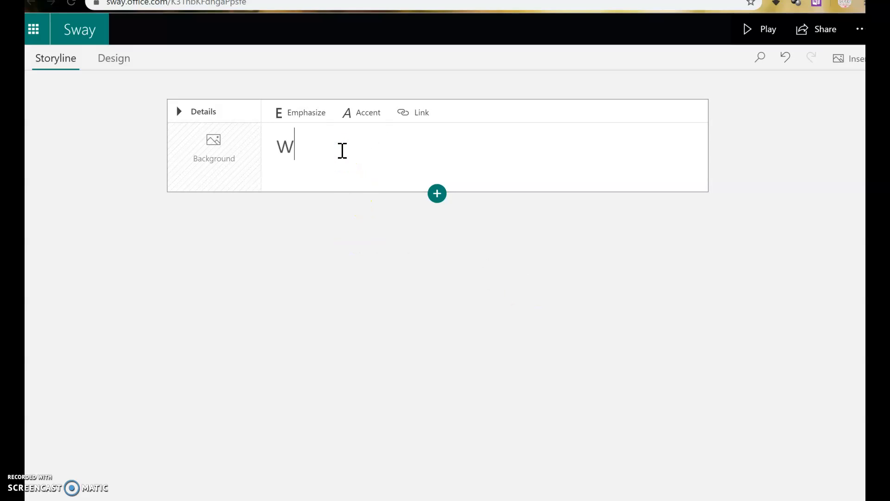
{"action": "type", "text": "DAY"}
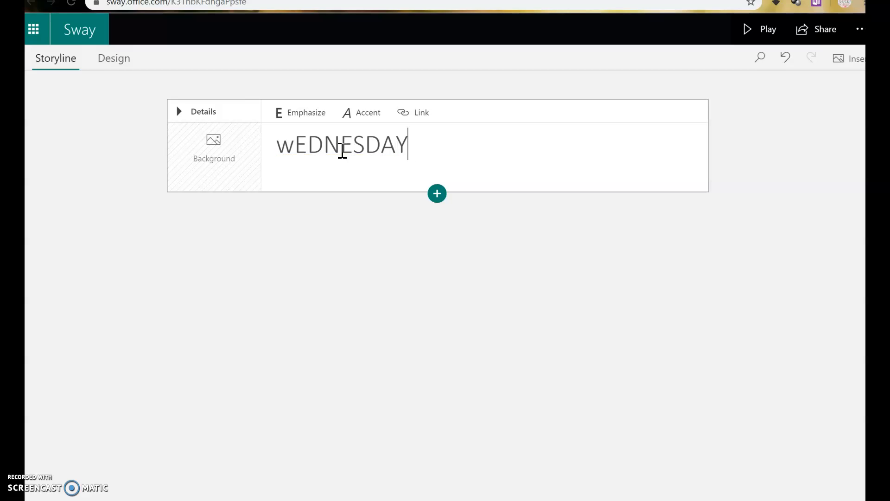
{"action": "key", "text": "BackSpace"}
{"action": "key", "text": "BackSpace"}
{"action": "key", "text": "BackSpace"}
{"action": "key", "text": "BackSpace"}
{"action": "key", "text": "BackSpace"}
{"action": "key", "text": "BackSpace"}
{"action": "key", "text": "BackSpace"}
{"action": "key", "text": "BackSpace"}
{"action": "key", "text": "BackSpace"}
{"action": "type", "text": "W"}
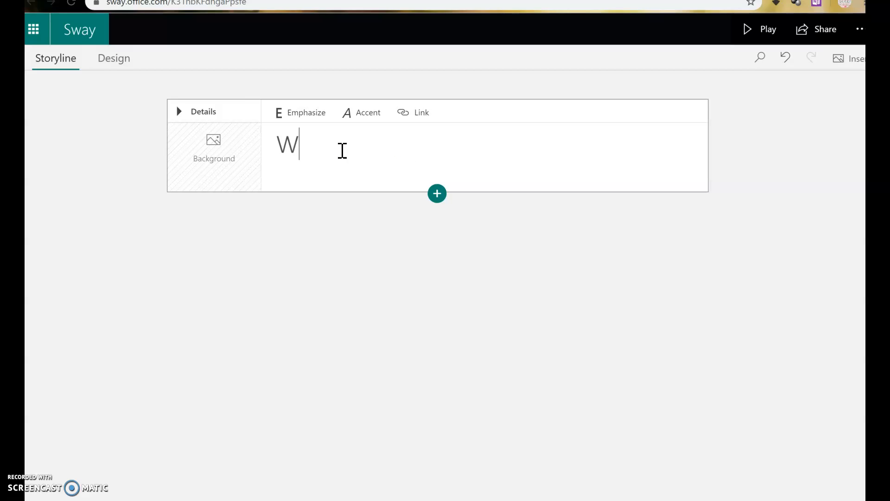
{"action": "type", "text": "ednesda"}
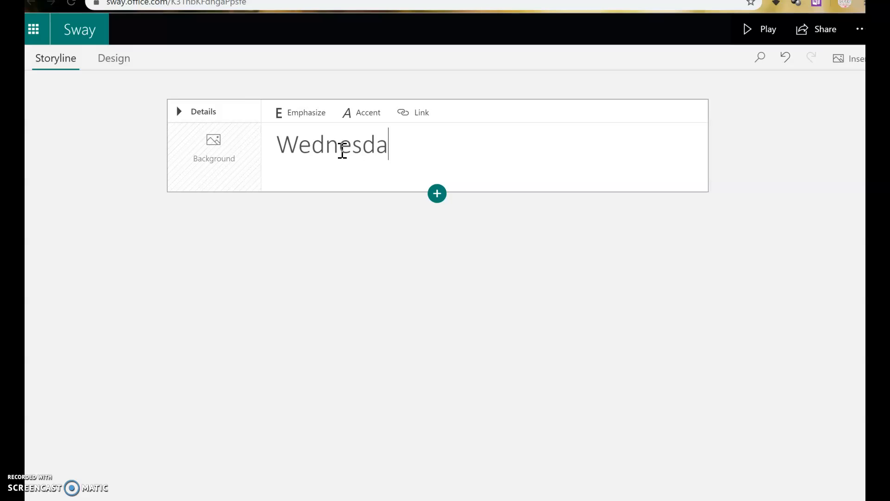
{"action": "type", "text": "y Wars"}
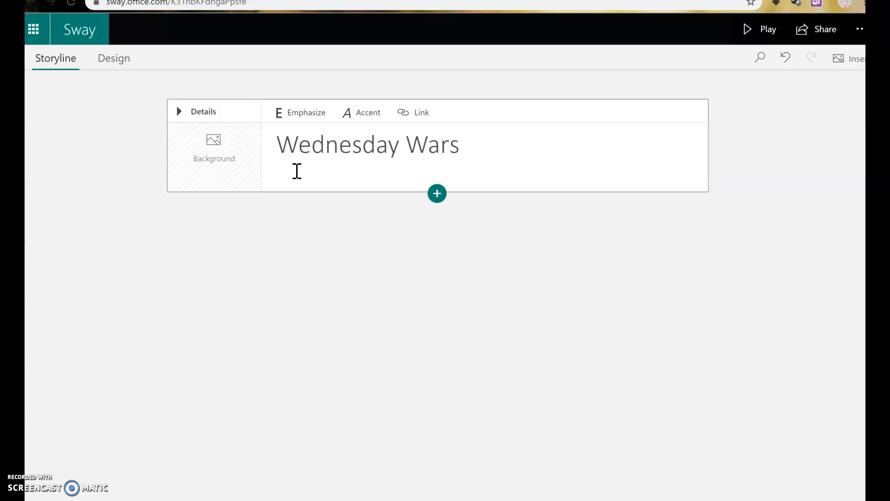
Add the "ww" picture from the device's Pictures folder as the title card's background
{"action": "left_click", "coordinate": [221, 155]}
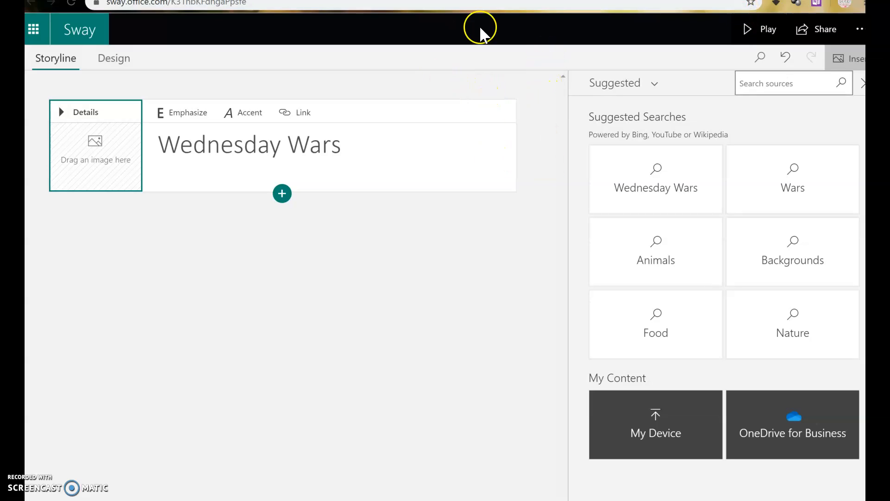
{"action": "left_click", "coordinate": [642, 87]}
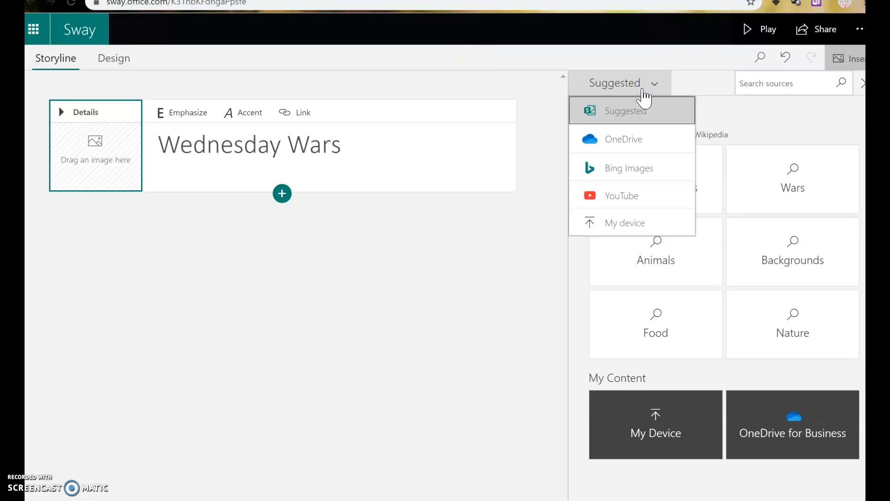
{"action": "left_click", "coordinate": [623, 231]}
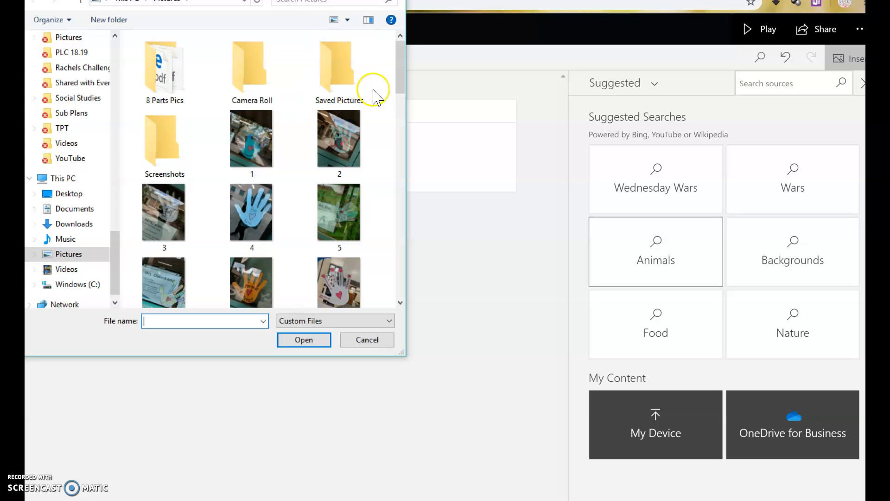
{"action": "left_click_drag", "start_coordinate": [402, 87], "coordinate": [374, 317]}
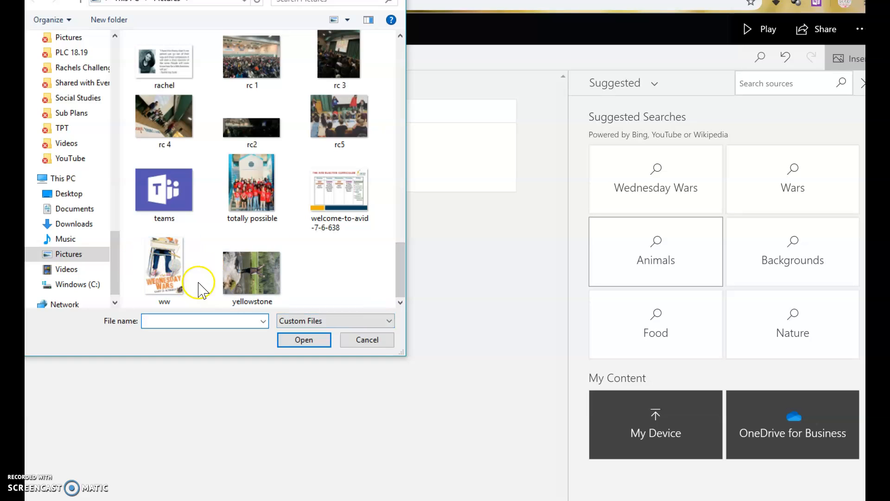
{"action": "left_click", "coordinate": [153, 271]}
{"action": "left_click", "coordinate": [304, 341]}
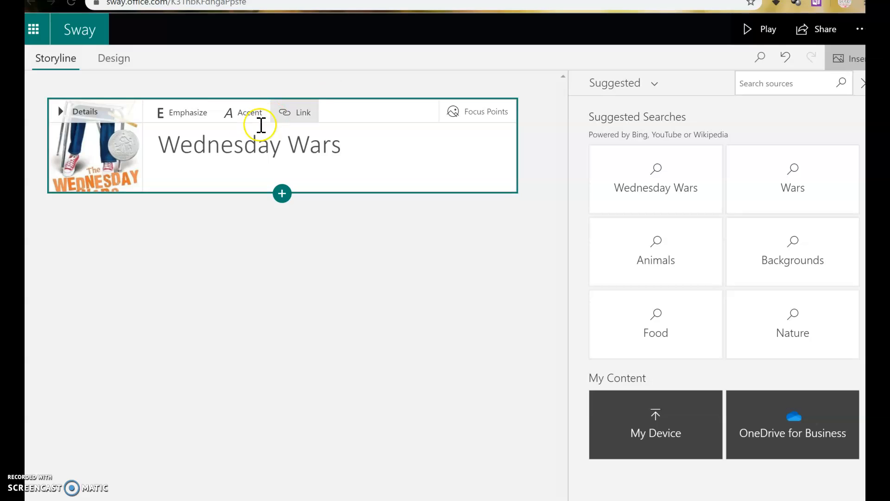
Look through the available text, media and group card types, and insert an image card below the title card
{"action": "left_click", "coordinate": [282, 194]}
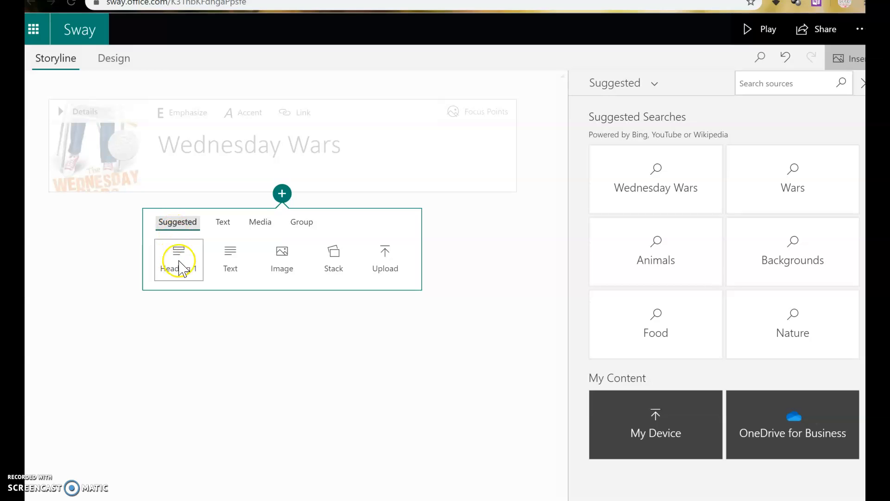
{"action": "left_click", "coordinate": [222, 224]}
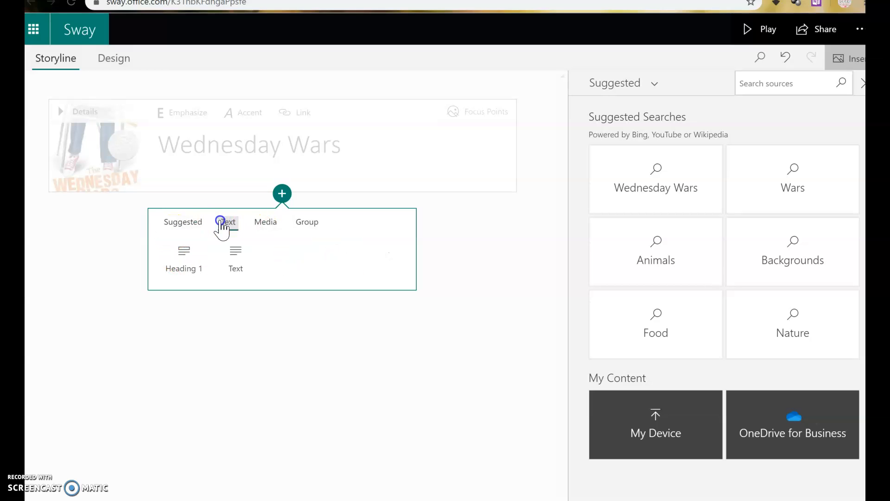
{"action": "left_click", "coordinate": [258, 228]}
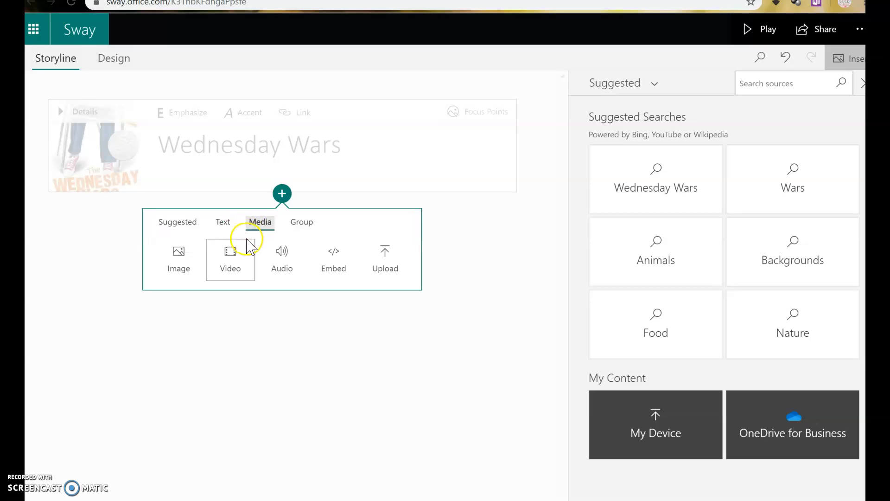
{"action": "left_click", "coordinate": [299, 226]}
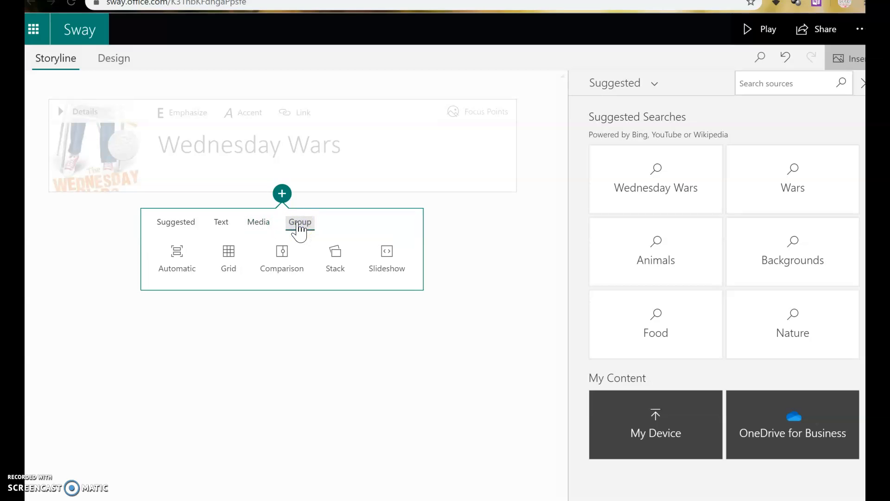
{"action": "left_click", "coordinate": [177, 223]}
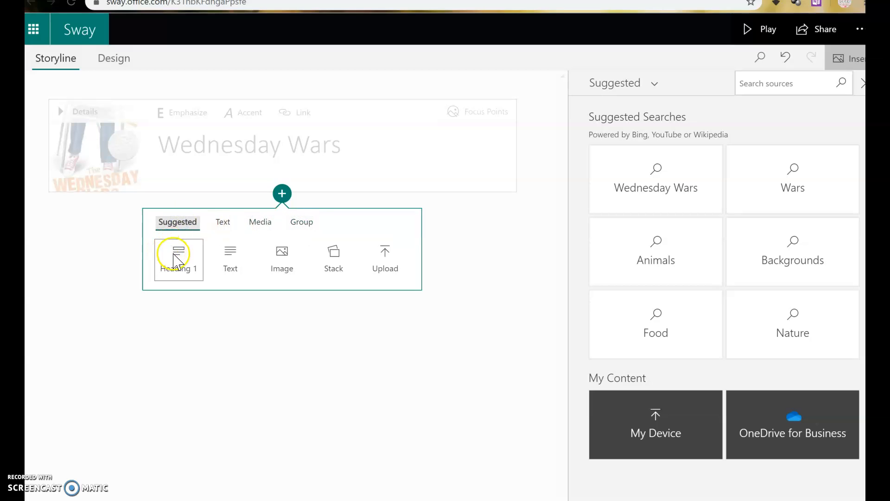
{"action": "left_click", "coordinate": [279, 262]}
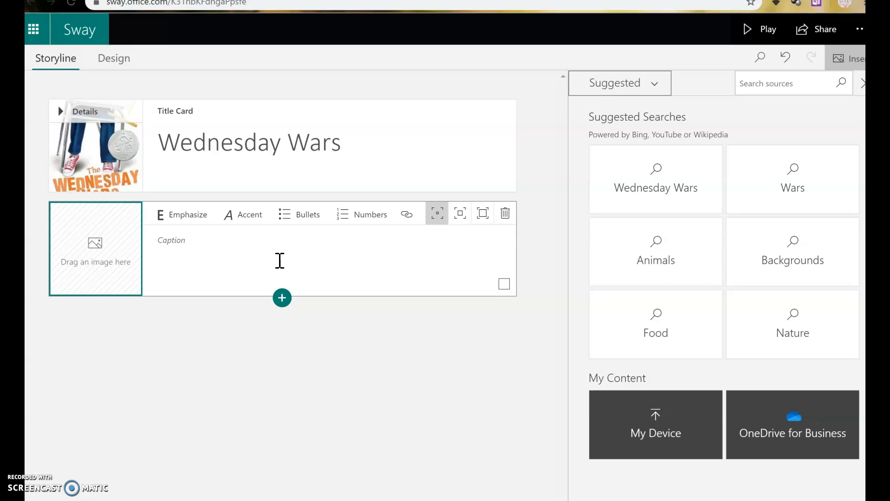
Search the suggested sources for "September" images for the new image card and browse them
{"action": "left_click", "coordinate": [104, 236]}
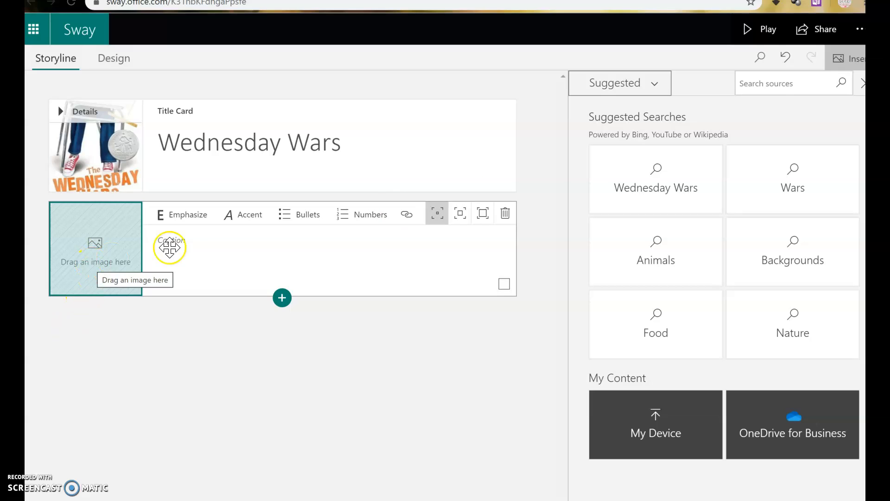
{"action": "left_click", "coordinate": [788, 88]}
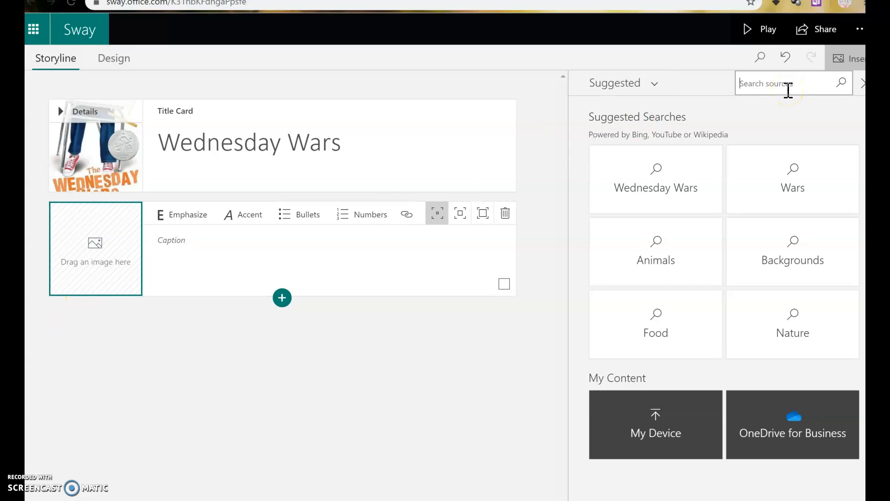
{"action": "type", "text": "s"}
{"action": "key", "text": "Return"}
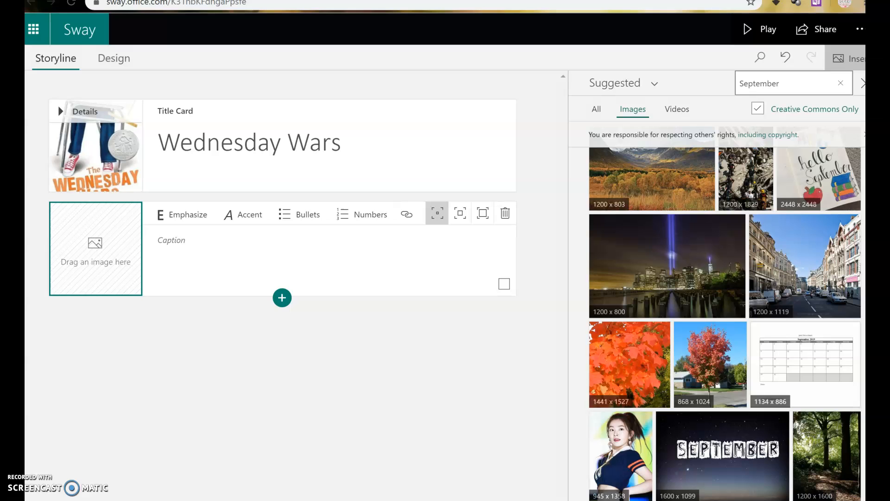
{"action": "scroll", "coordinate": [725, 313], "scroll_direction": "down", "scroll_amount": 7}
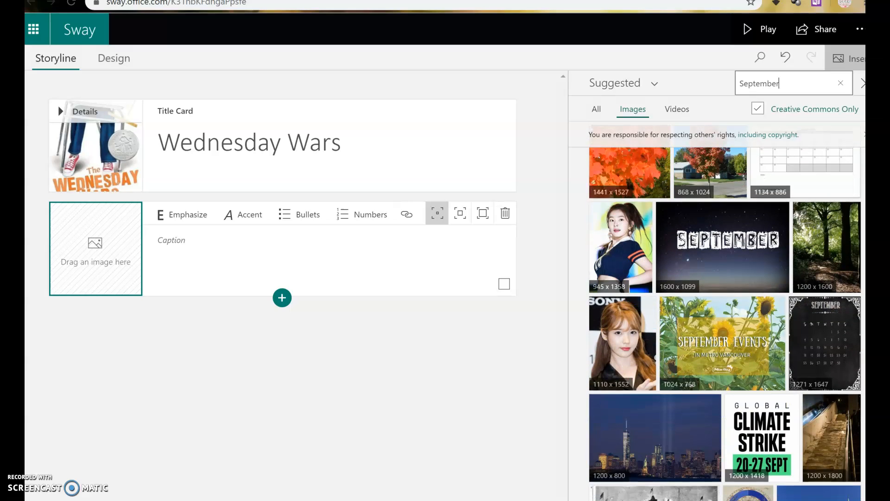
{"action": "scroll", "coordinate": [725, 313], "scroll_direction": "up", "scroll_amount": 7}
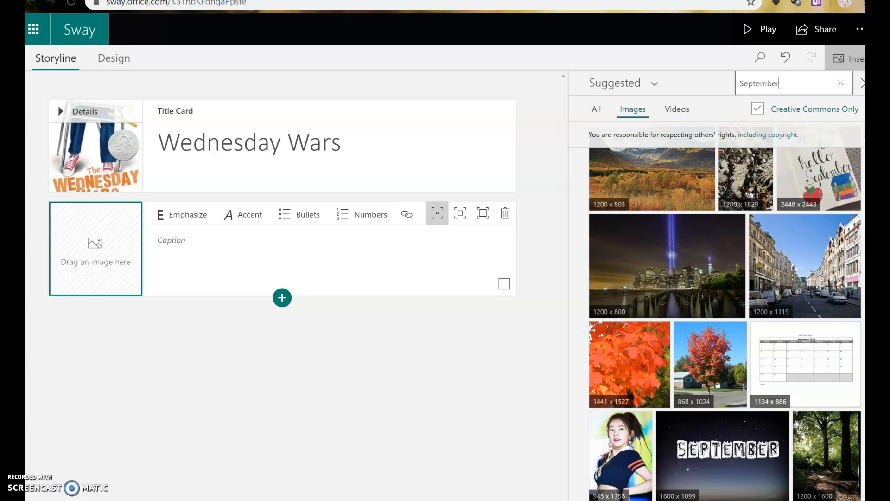
Search the suggested sources for "back to school" images instead
{"action": "left_click_drag", "start_coordinate": [787, 80], "coordinate": [691, 93]}
{"action": "type", "text": "back to school"}
{"action": "key", "text": "Return"}
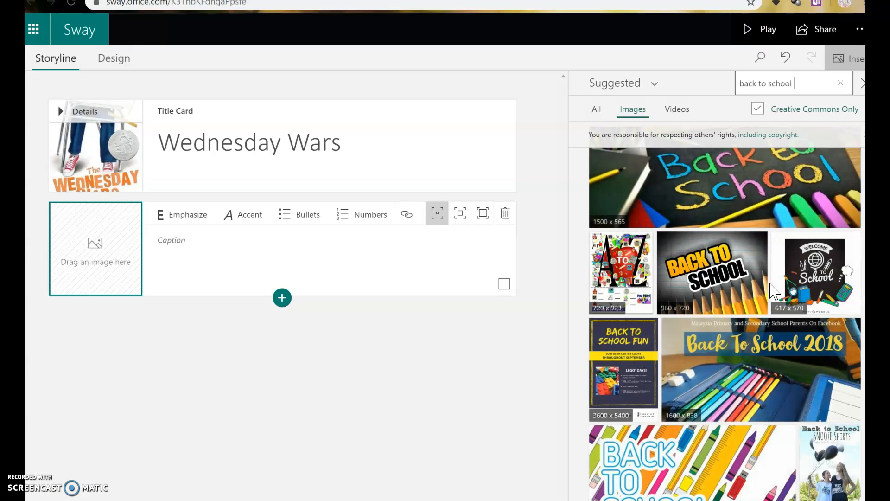
Search for "school" images and add the 220 x 293 picture of the orange brick building to the image card
{"action": "left_click", "coordinate": [796, 86]}
{"action": "key", "text": "ctrl+a"}
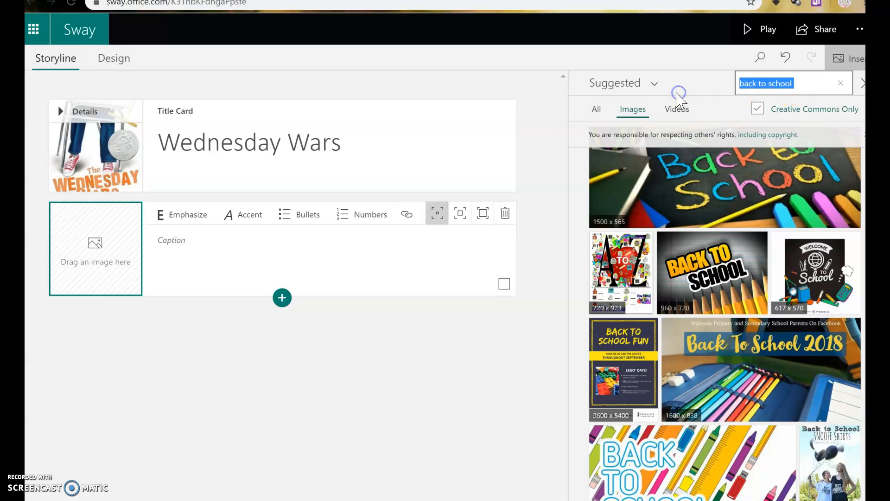
{"action": "type", "text": "sch"}
{"action": "key", "text": "Return"}
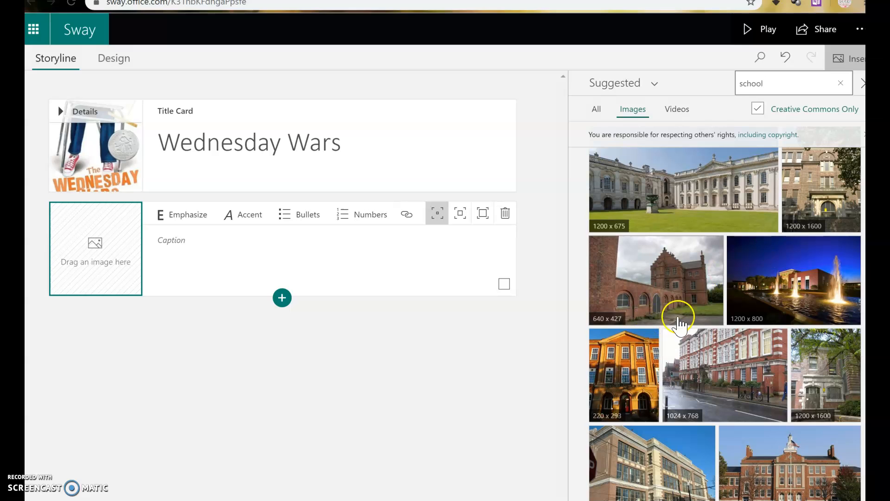
{"action": "left_click", "coordinate": [629, 395]}
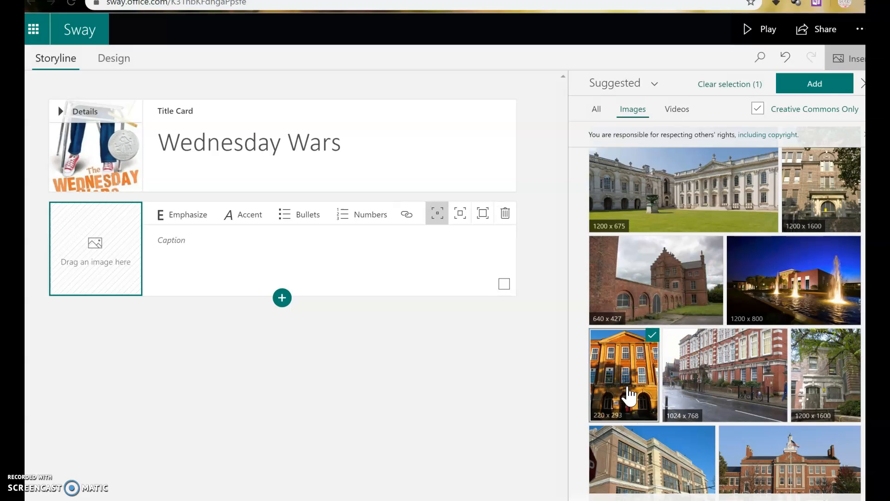
{"action": "left_click", "coordinate": [802, 84]}
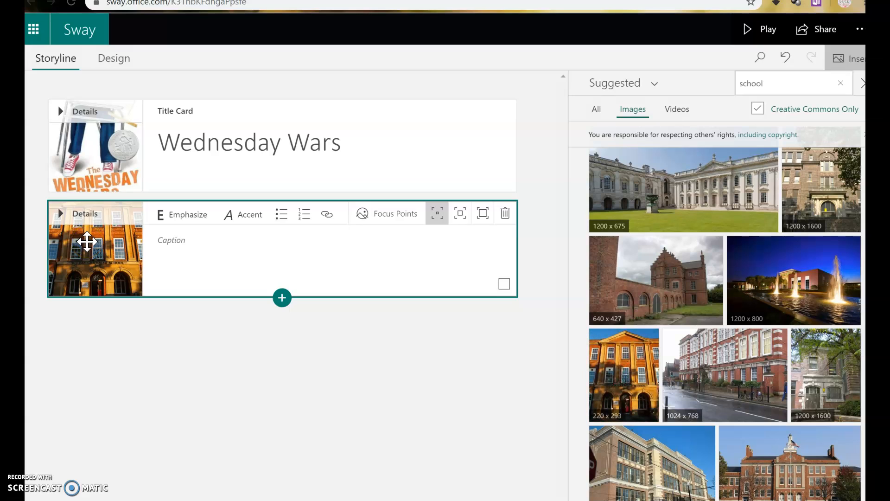
Caption the school building image "September"
{"action": "left_click", "coordinate": [178, 244]}
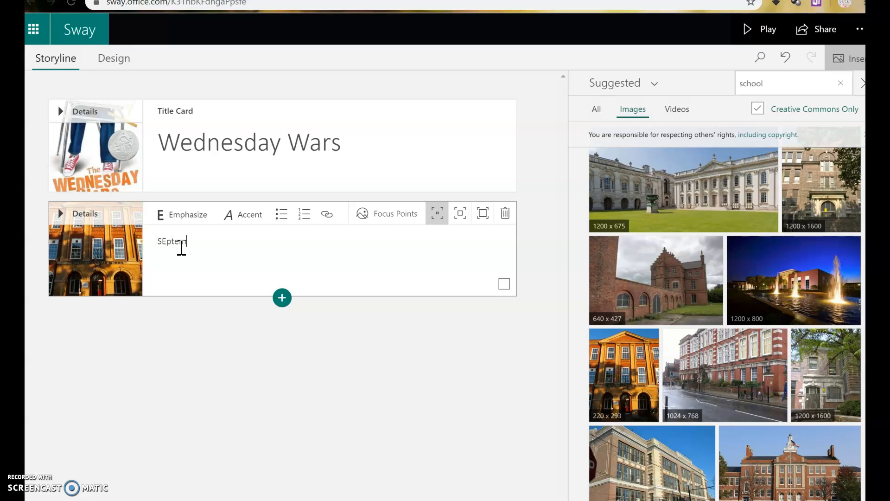
{"action": "type", "text": "SEptem"}
{"action": "key", "text": "BackSpace"}
{"action": "key", "text": "BackSpace"}
{"action": "type", "text": "ptember"}
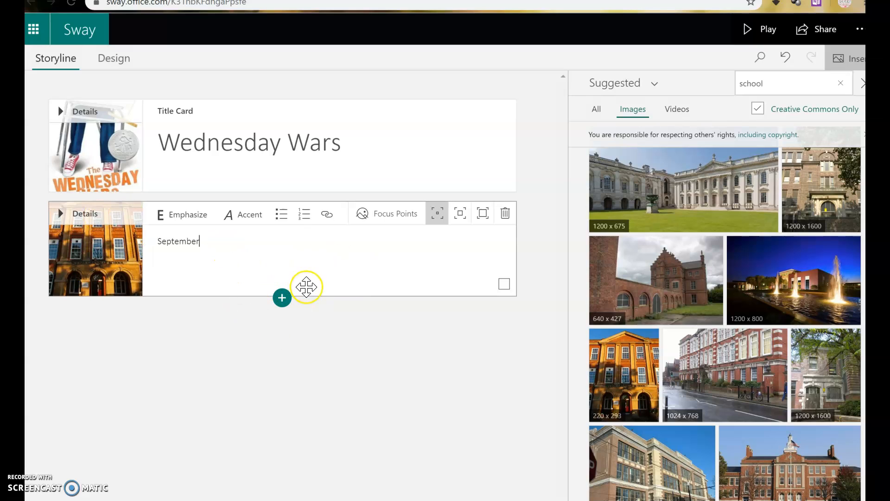
Emphasize the caption text "September" and set the image card to the strongest card emphasis level
{"action": "left_click_drag", "start_coordinate": [206, 241], "coordinate": [161, 241]}
{"action": "left_click", "coordinate": [181, 224]}
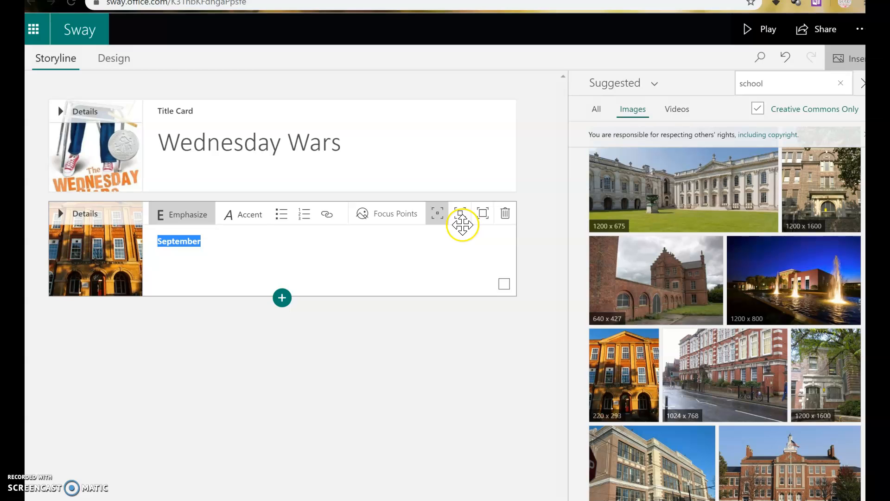
{"action": "left_click", "coordinate": [465, 217]}
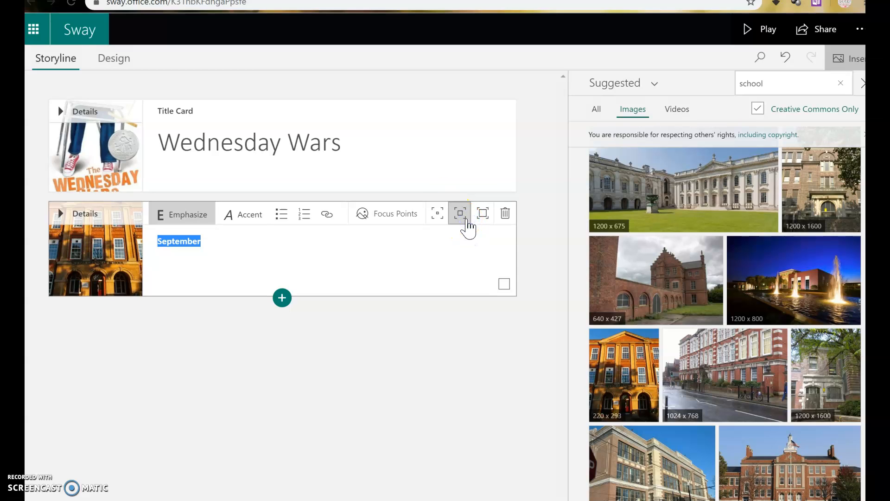
{"action": "left_click", "coordinate": [485, 221]}
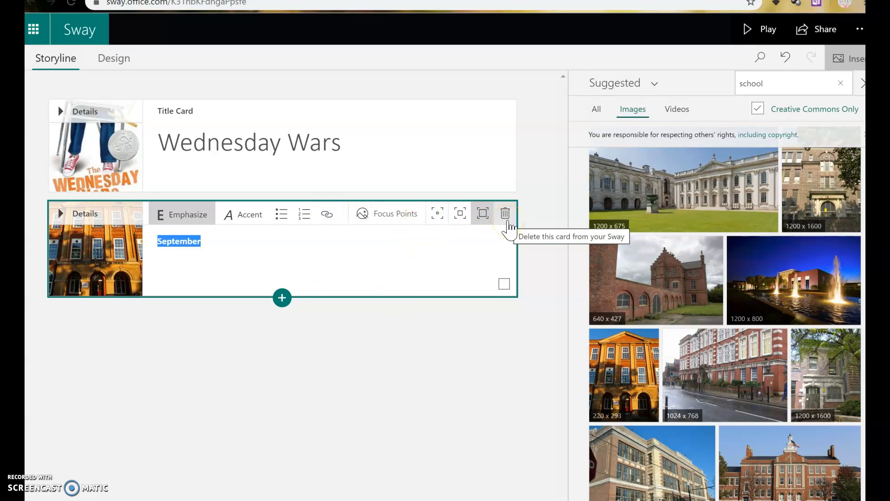
Expand the school image card's details to examine its caption and alternative text, and collapse them again
{"action": "left_click", "coordinate": [89, 216]}
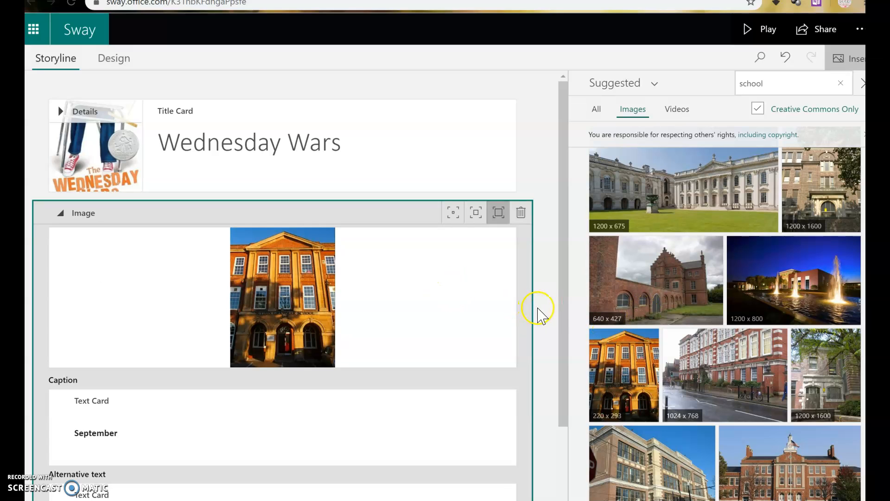
{"action": "left_click_drag", "start_coordinate": [562, 319], "coordinate": [558, 400]}
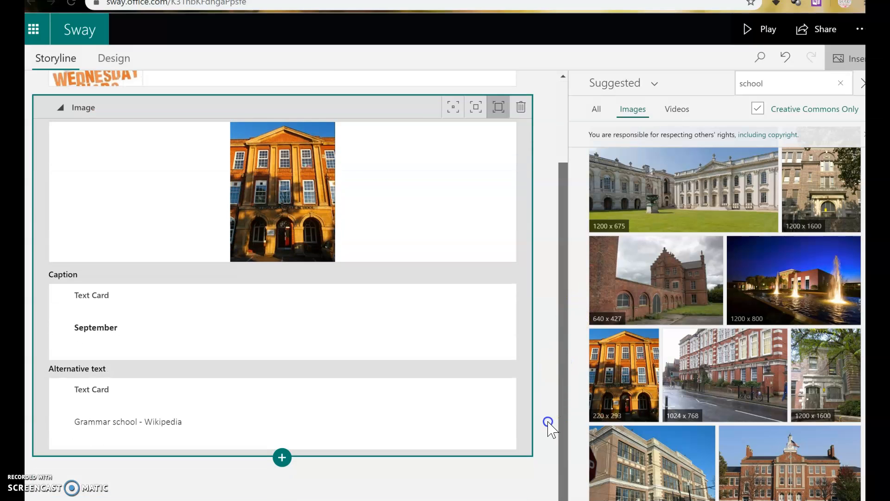
{"action": "scroll", "coordinate": [548, 424], "scroll_direction": "up", "scroll_amount": 3}
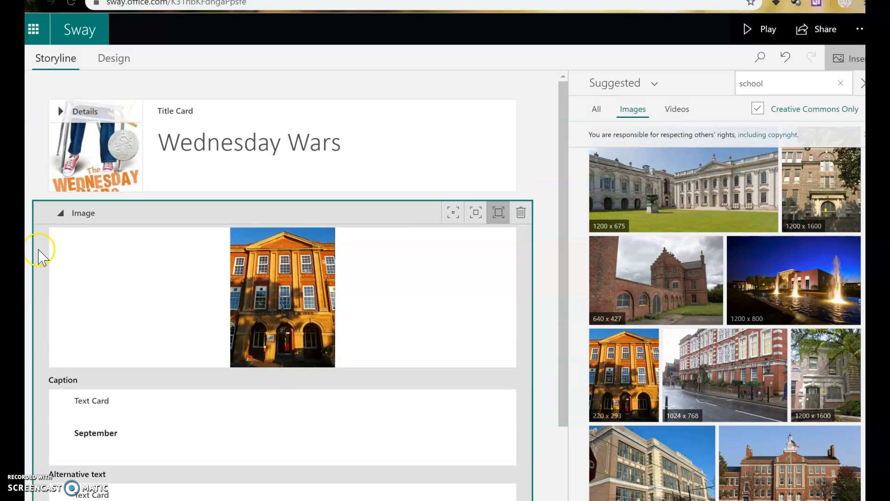
{"action": "left_click", "coordinate": [63, 212]}
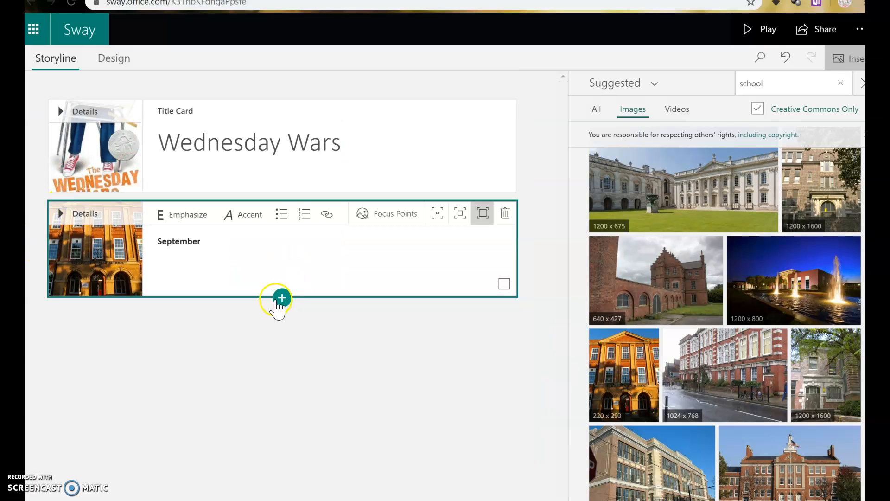
Add a text card below the September image card with the text "Mrs. Baker hates me."
{"action": "left_click", "coordinate": [282, 299]}
{"action": "left_click", "coordinate": [235, 374]}
{"action": "left_click", "coordinate": [111, 346]}
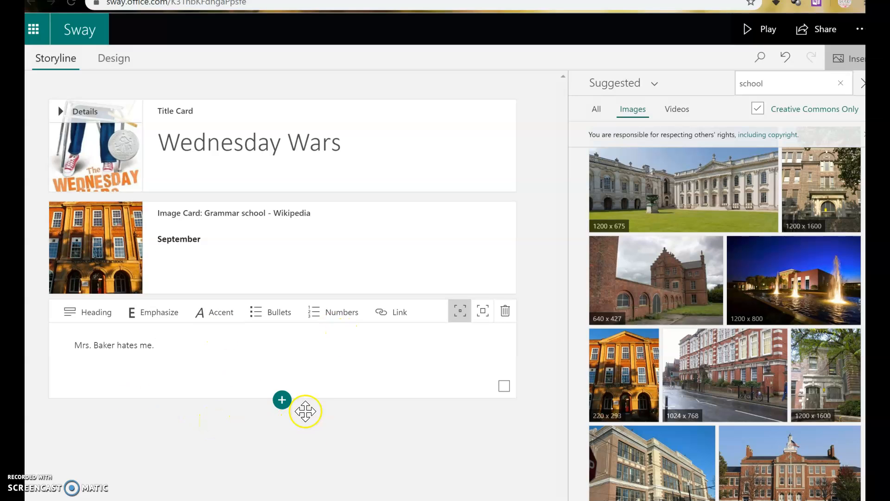
Add a Heading 1 card below the text card to start a new section, and close the image search pane
{"action": "left_click", "coordinate": [284, 402]}
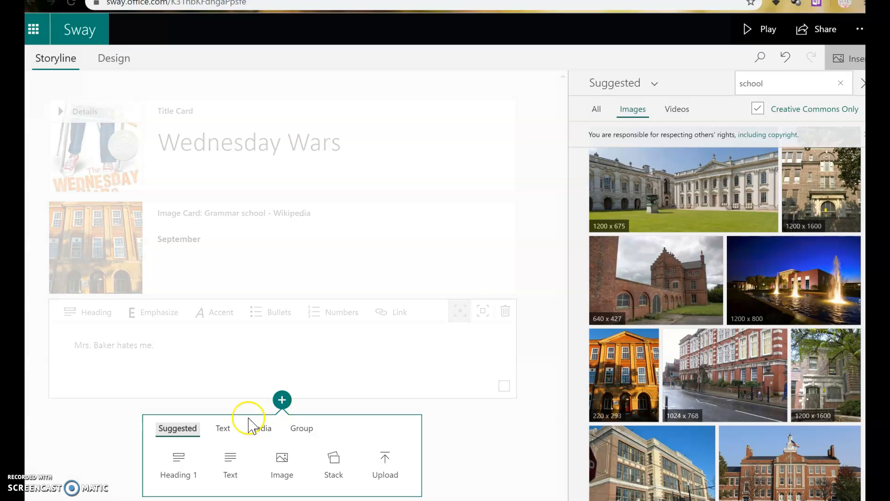
{"action": "left_click", "coordinate": [186, 455]}
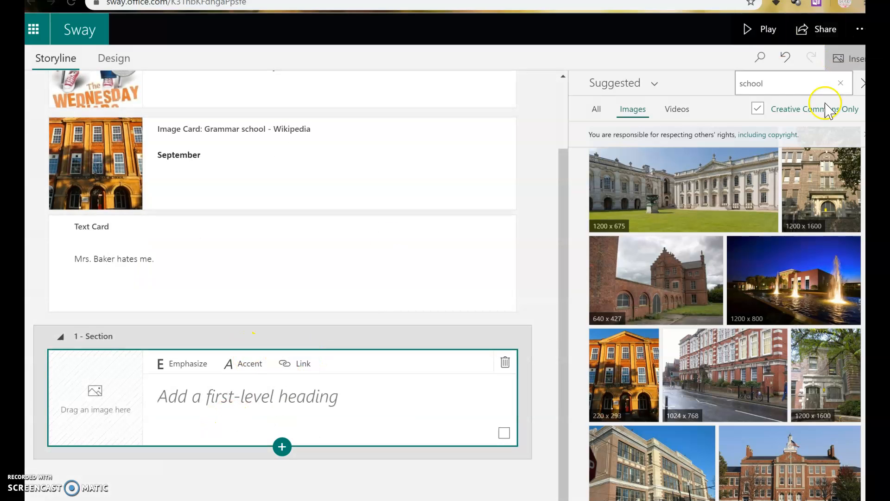
{"action": "left_click", "coordinate": [863, 83]}
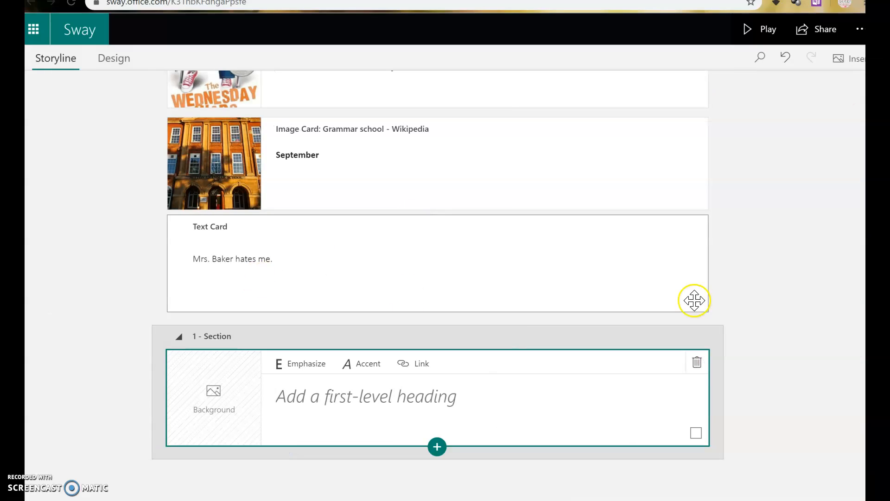
{"action": "scroll", "coordinate": [412, 96], "scroll_direction": "up", "scroll_amount": 2}
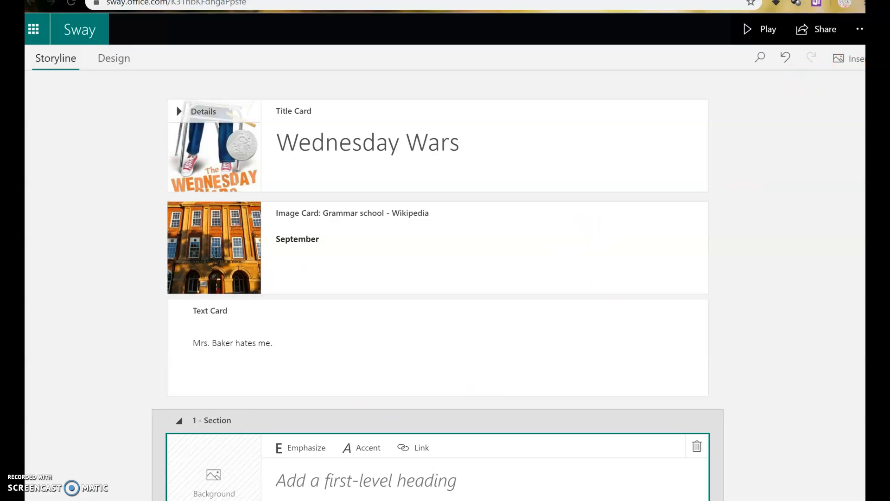
{"action": "scroll", "coordinate": [438, 269], "scroll_direction": "down", "scroll_amount": 2}
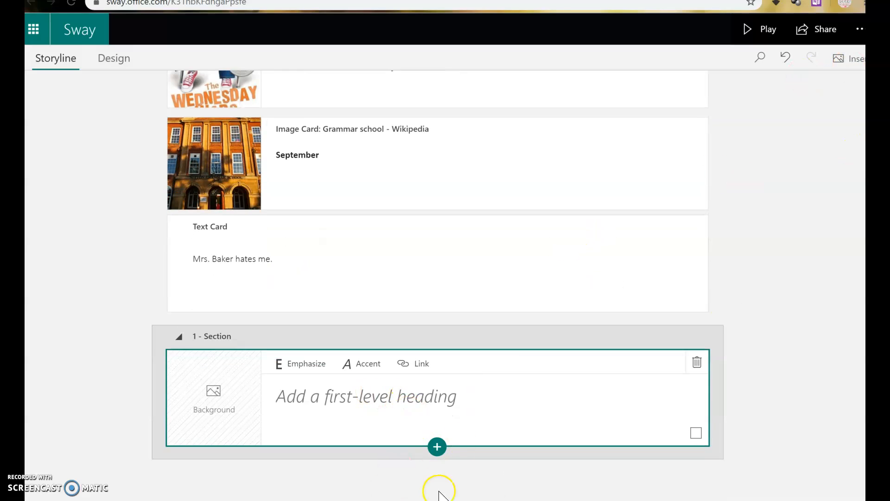
{"action": "scroll", "coordinate": [437, 269], "scroll_direction": "up", "scroll_amount": 2}
{"action": "scroll", "coordinate": [438, 269], "scroll_direction": "down", "scroll_amount": 2}
Open the background image options of the new heading card and view the Pictures folder on the device as a source
{"action": "left_click", "coordinate": [207, 390]}
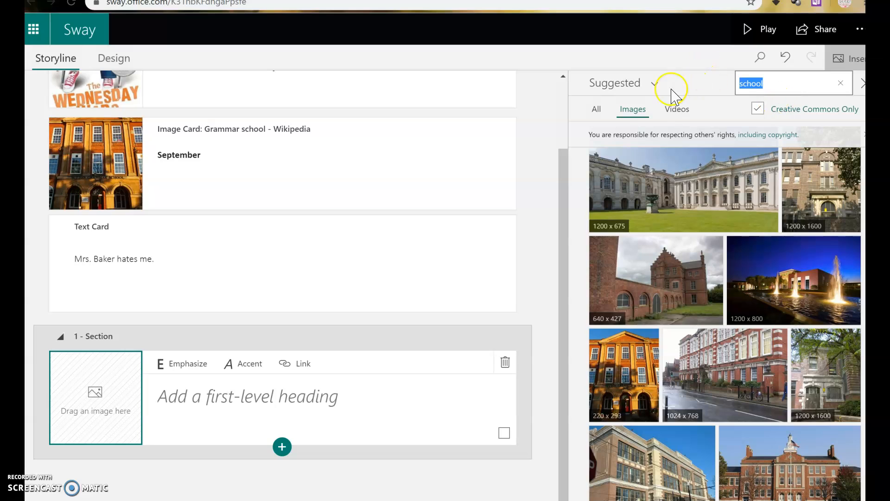
{"action": "left_click", "coordinate": [654, 88]}
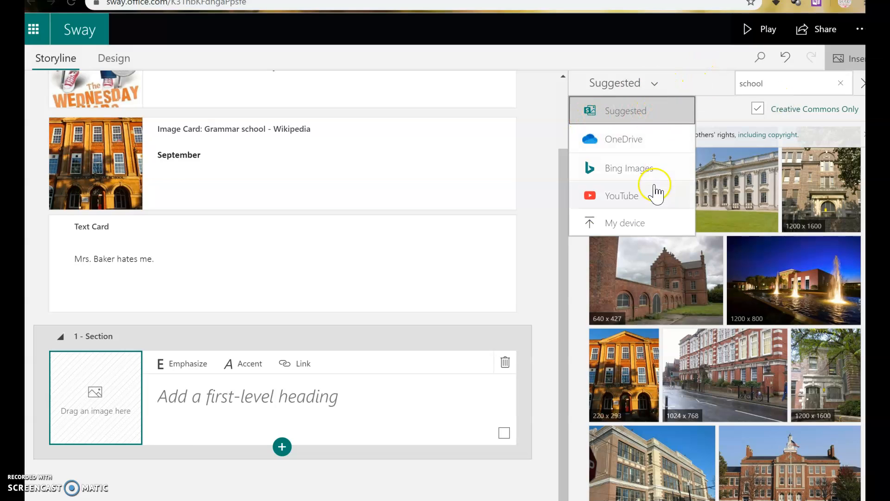
{"action": "left_click", "coordinate": [646, 224]}
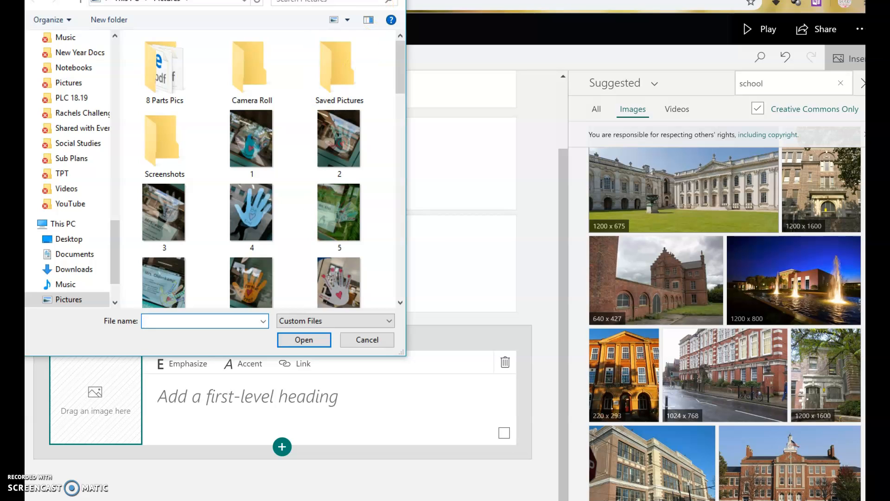
{"action": "key", "text": "Escape"}
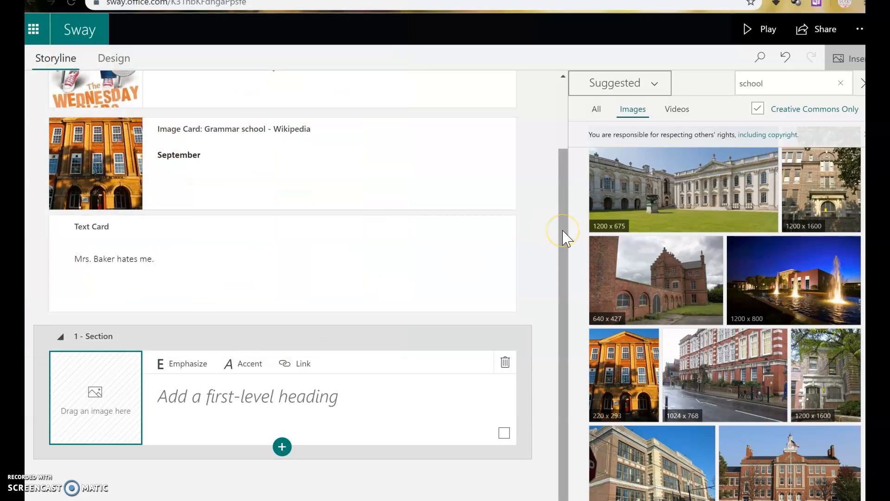